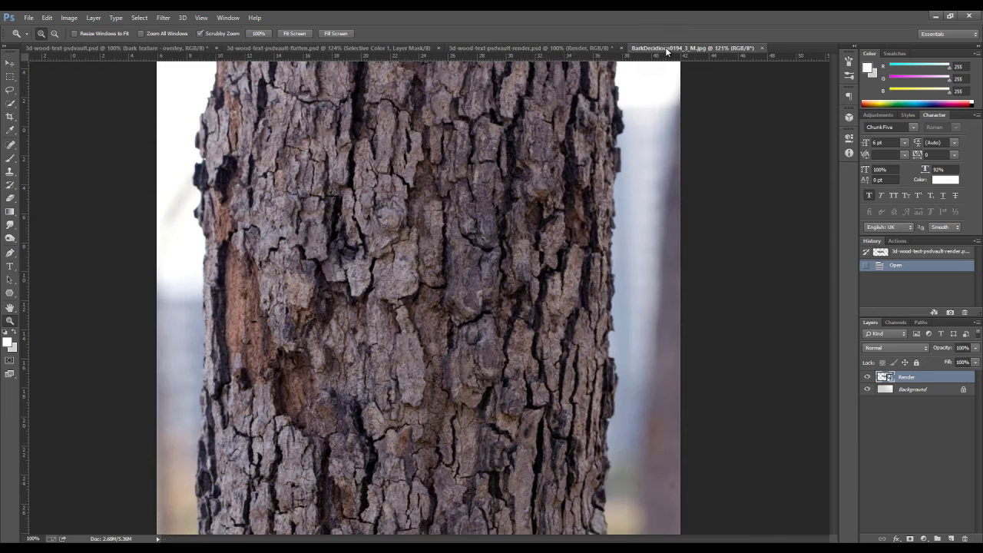
Bring the bark photo BarkDeciduous0194_3_M.jpg forward after briefly checking the WOOD render
left_click(661, 49)
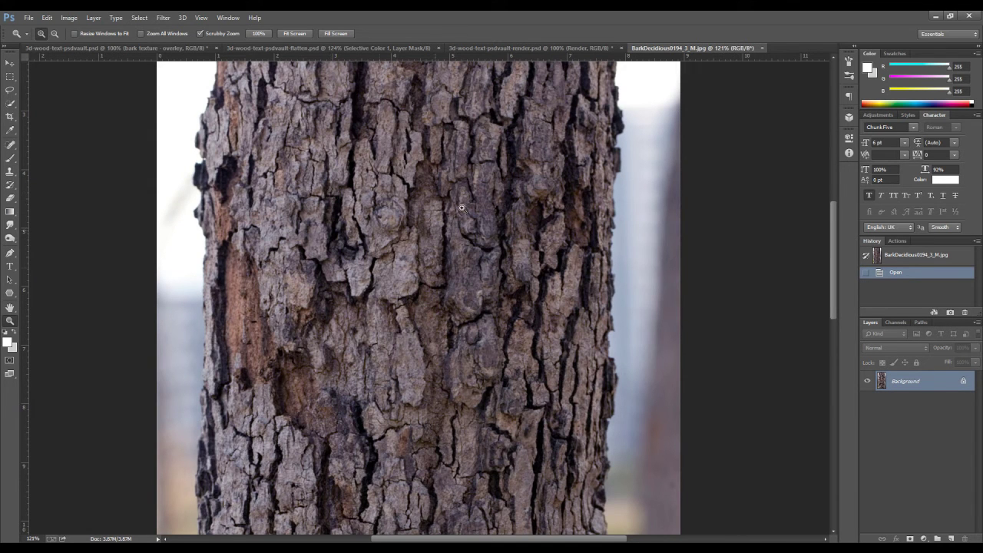
left_click(558, 48)
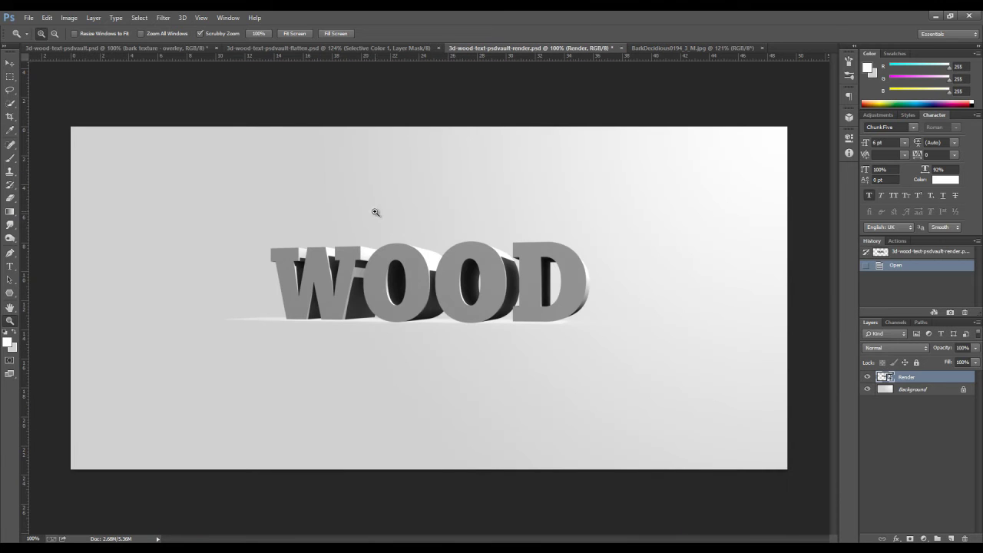
left_click(654, 48)
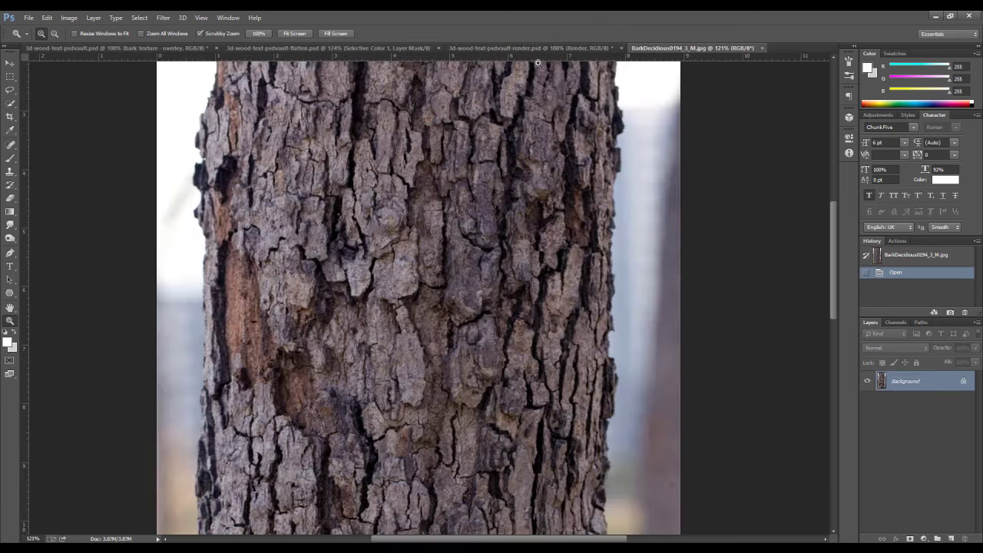
Select a rectangle of bark texture and paste it into the WOOD render as Layer 1
left_click(13, 76)
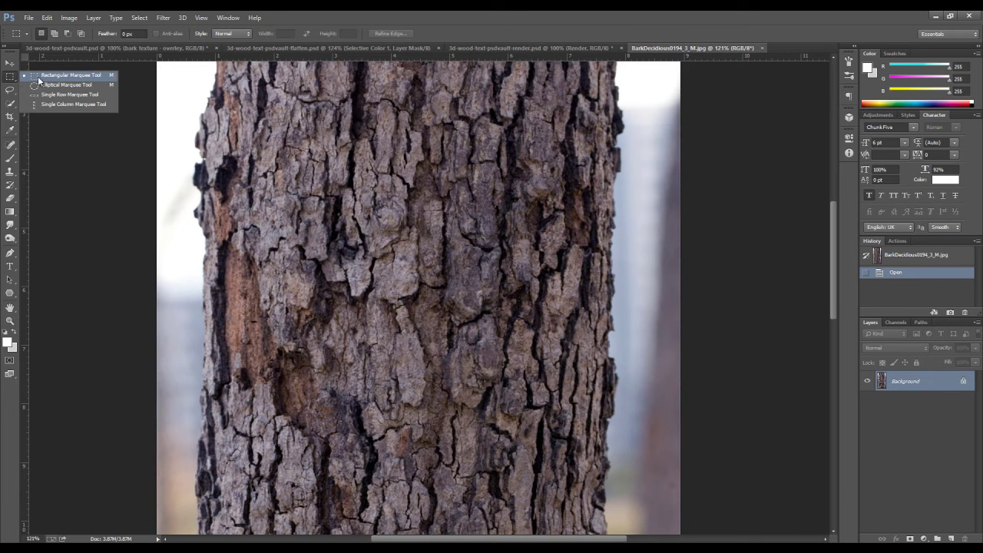
left_click(45, 78)
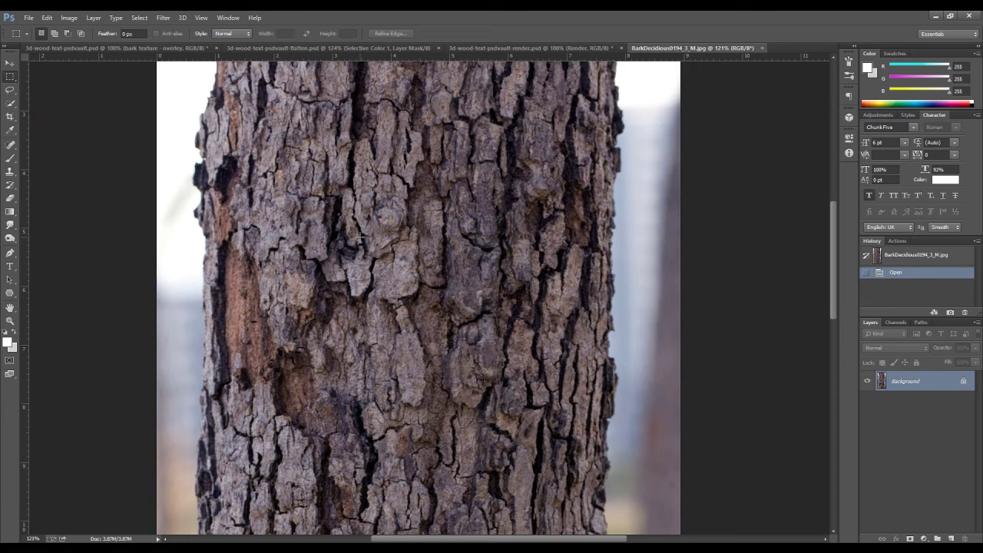
left_click_drag(286, 175, 572, 358)
mouse_move(520, 285)
left_mouse_down()
mouse_move(497, 276)
mouse_move(501, 286)
left_mouse_up()
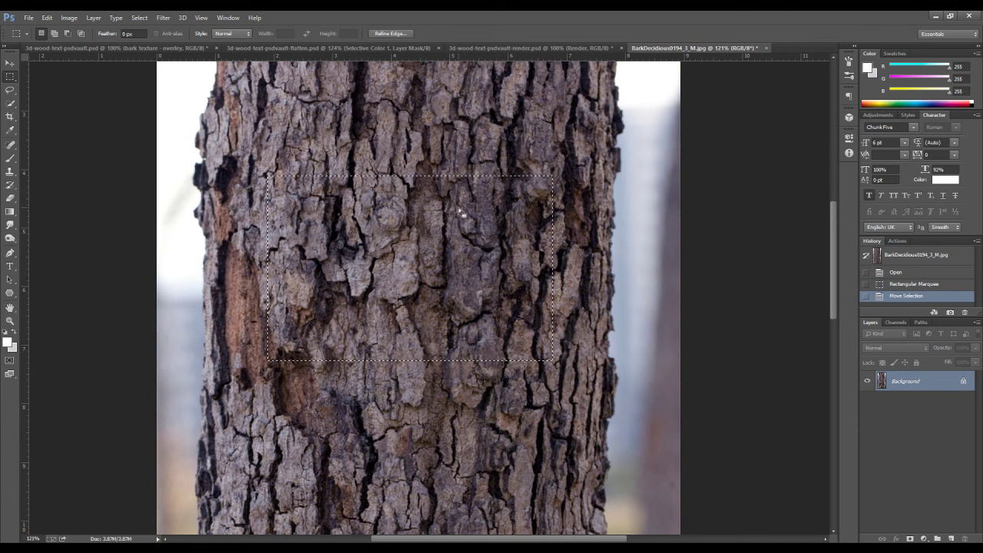
left_click(529, 48)
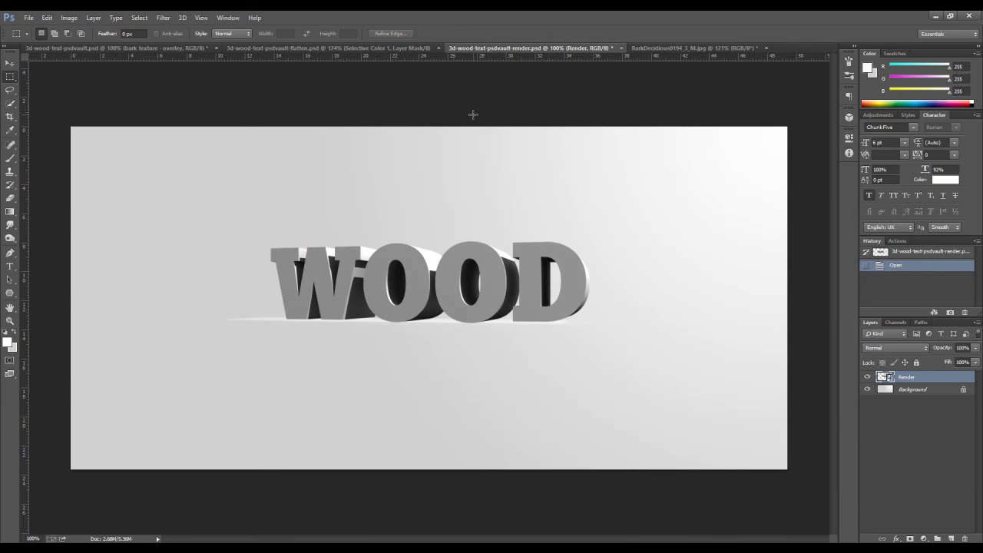
key("ctrl+v")
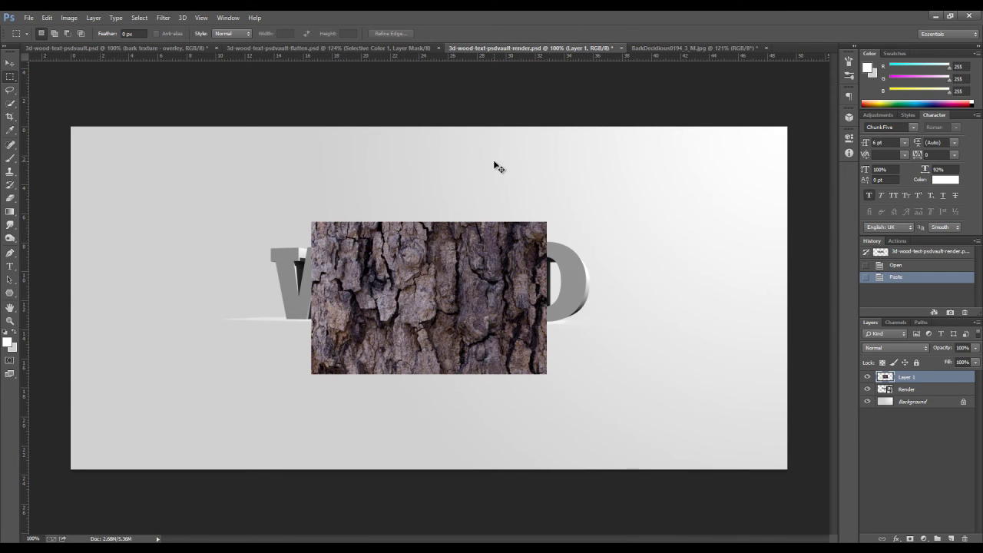
Free-transform Layer 1 larger so the bark covers the whole WOOD lettering
key("ctrl+t")
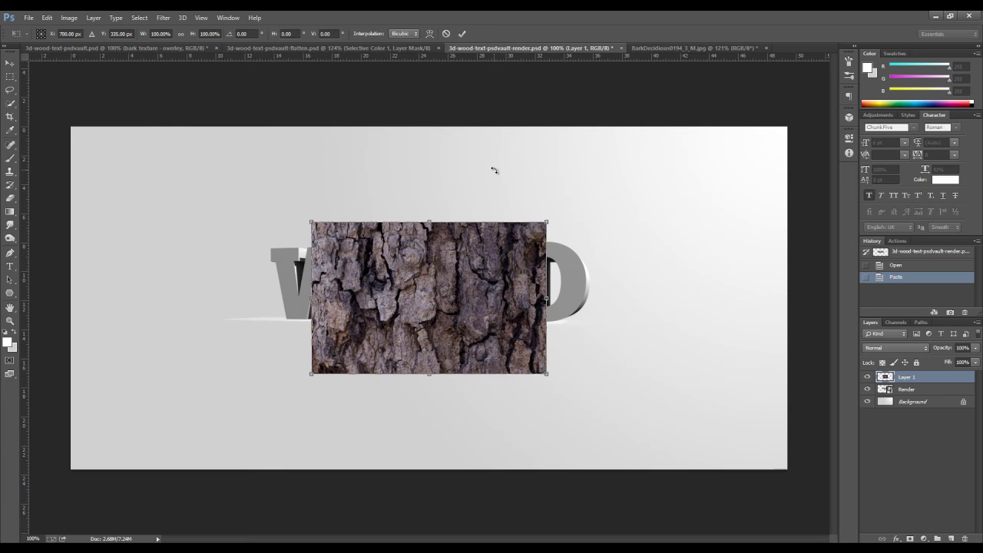
left_click_drag(313, 221, 249, 184)
left_click_drag(545, 373, 596, 401)
left_click_drag(552, 358, 553, 348)
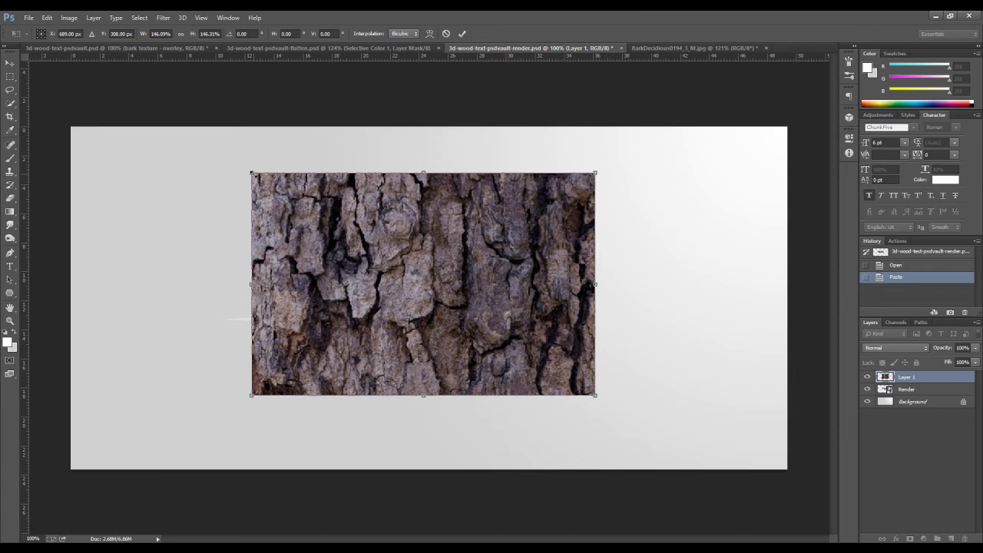
left_click_drag(252, 173, 247, 170)
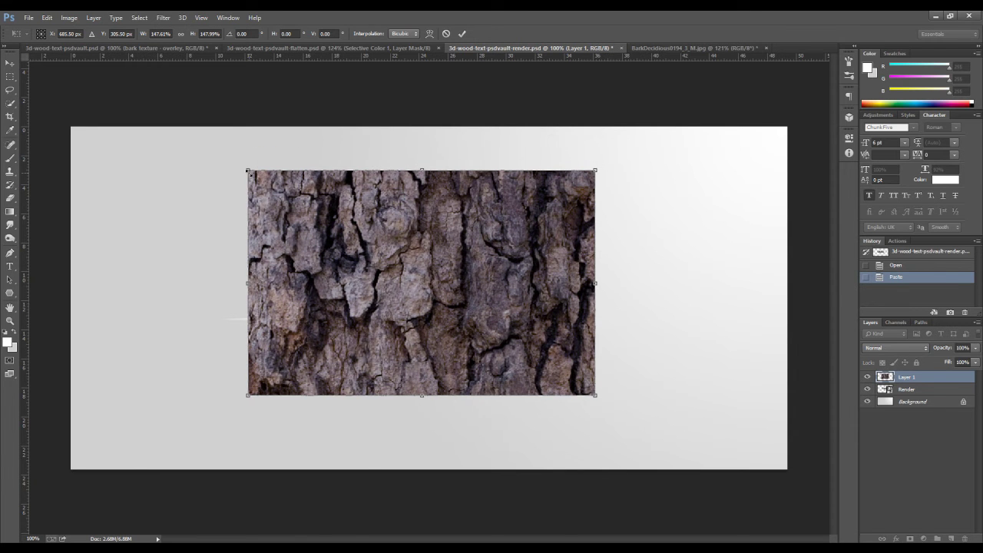
key("Return")
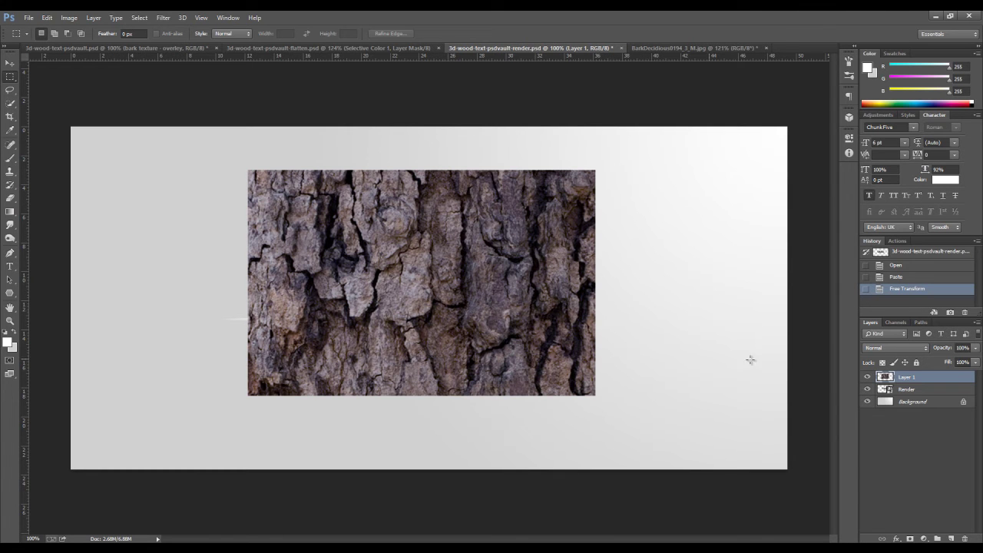
Clip bark Layer 1 to the Render layer and set its blend mode to Overlay
right_click(922, 378)
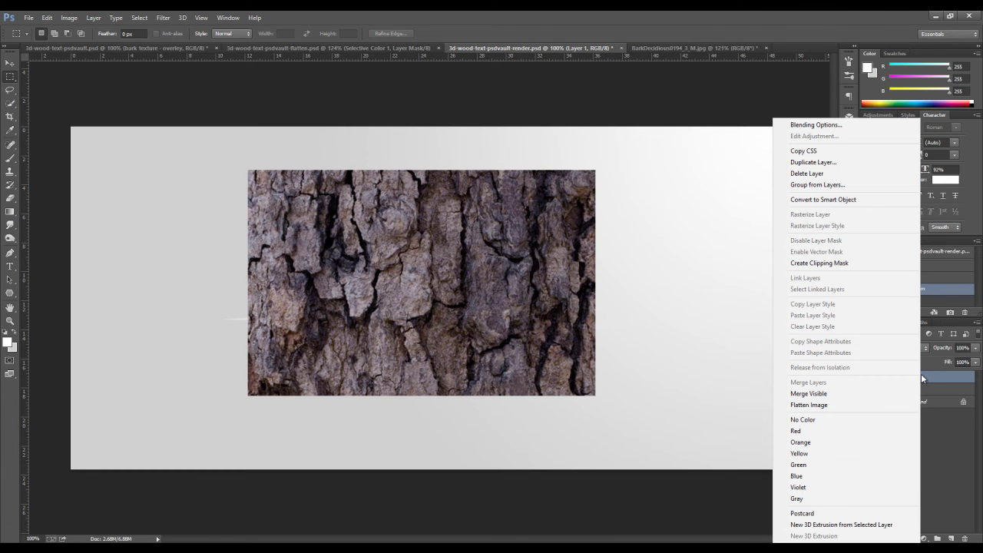
left_click(843, 268)
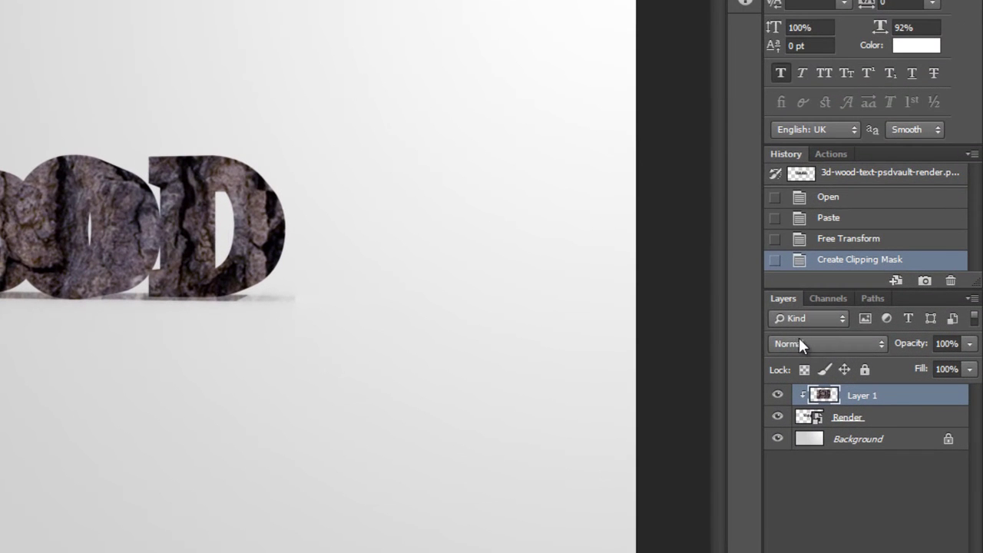
left_click(799, 343)
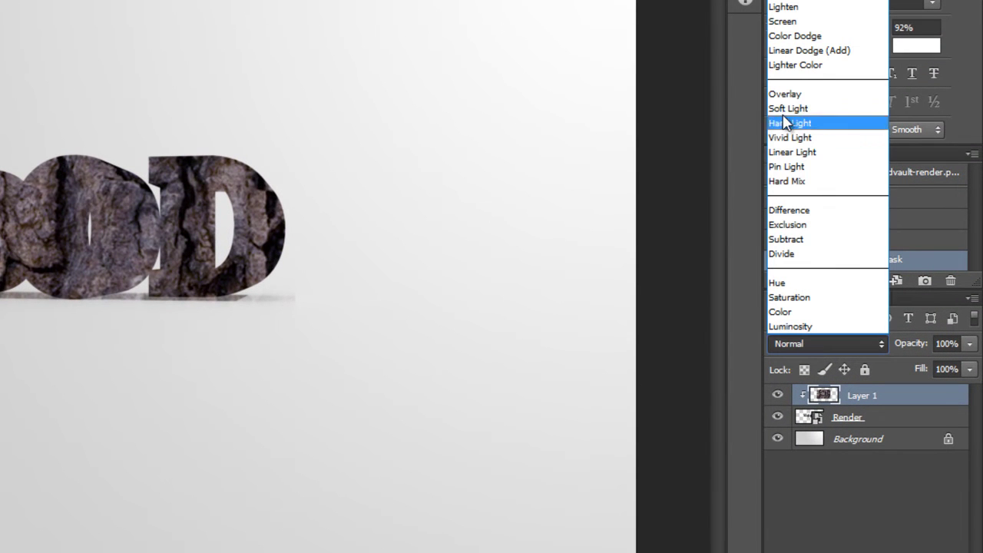
left_click(796, 94)
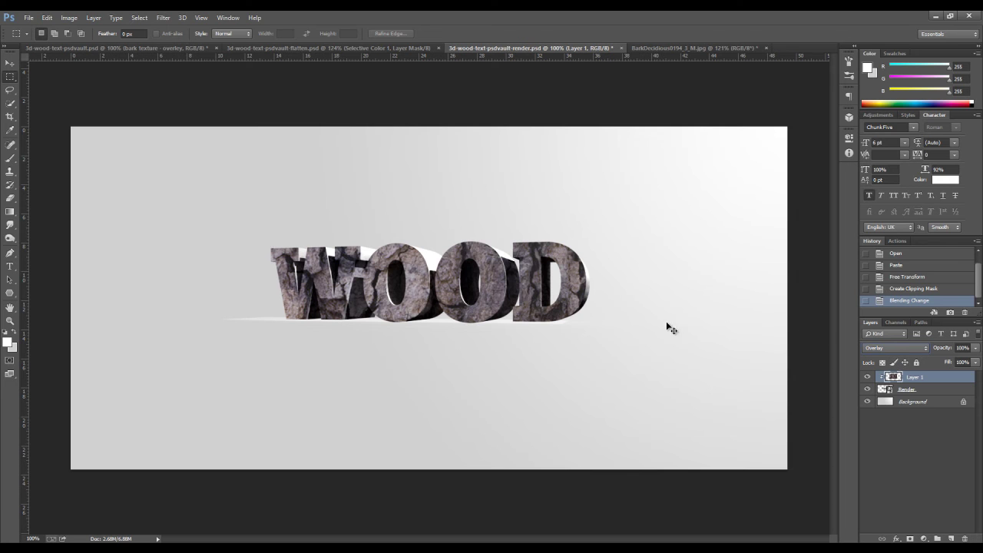
Transform the Overlay bark layer slightly narrower from the left and shorter top and bottom
key("ctrl+t")
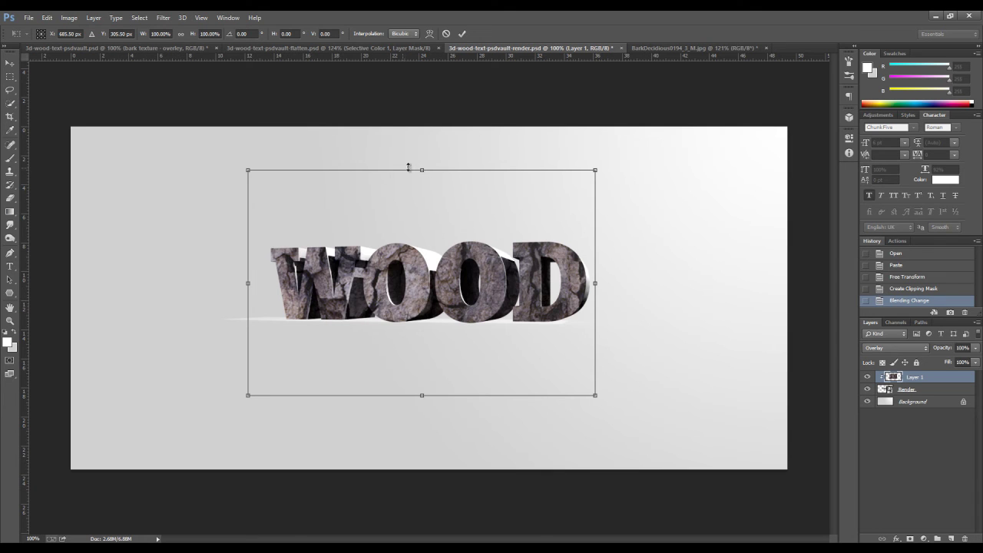
left_click_drag(422, 169, 423, 185)
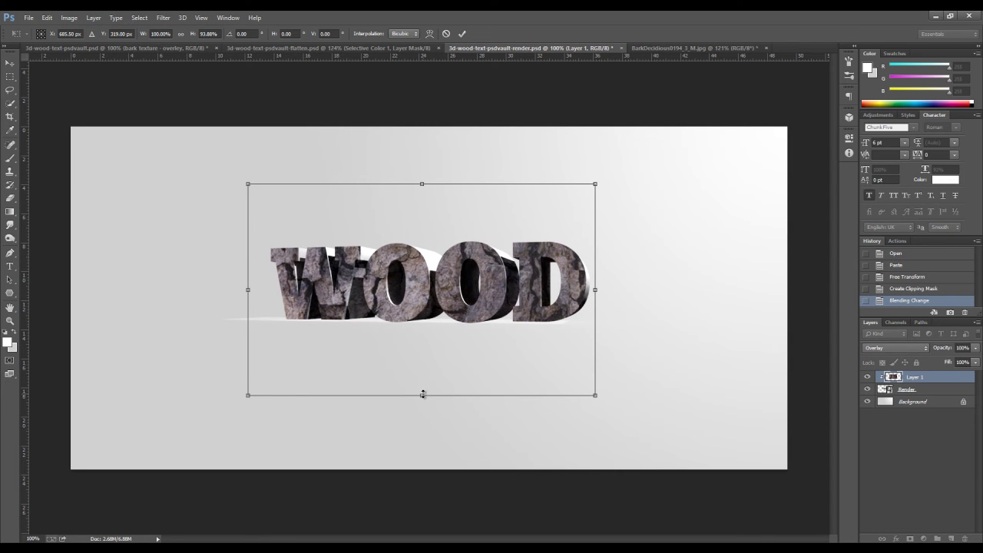
left_click_drag(423, 395, 423, 382)
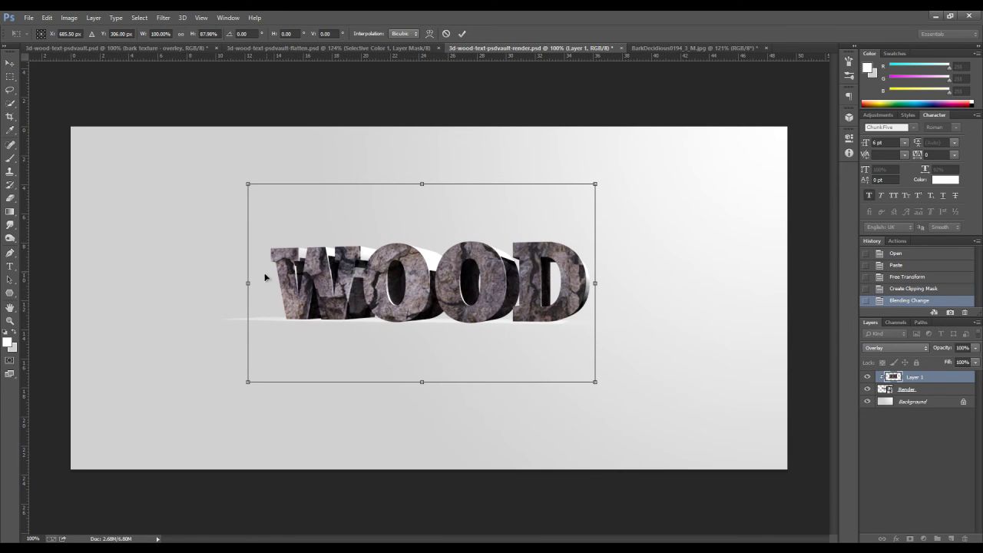
left_click_drag(247, 282, 254, 281)
left_click_drag(426, 381, 426, 379)
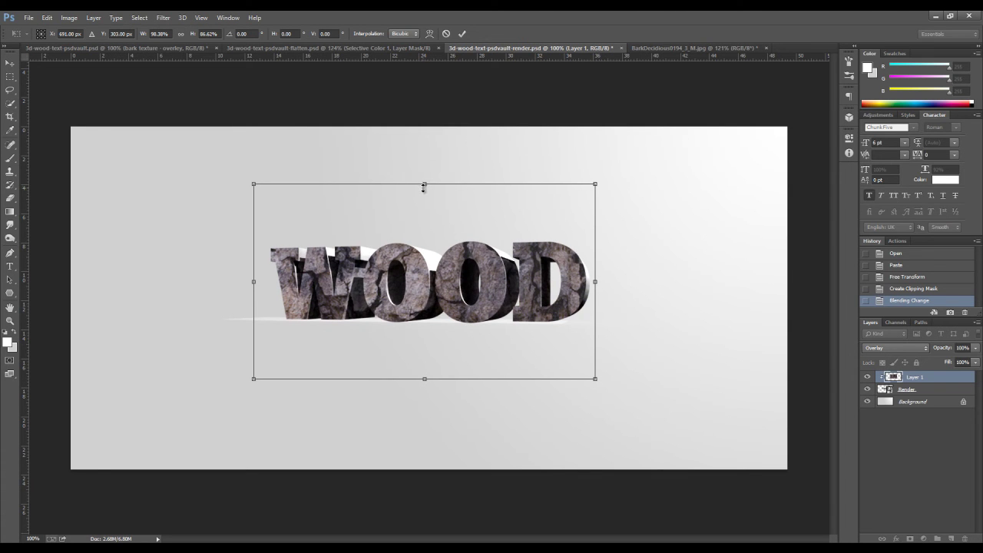
left_click_drag(424, 186, 424, 191)
left_click_drag(427, 377, 428, 375)
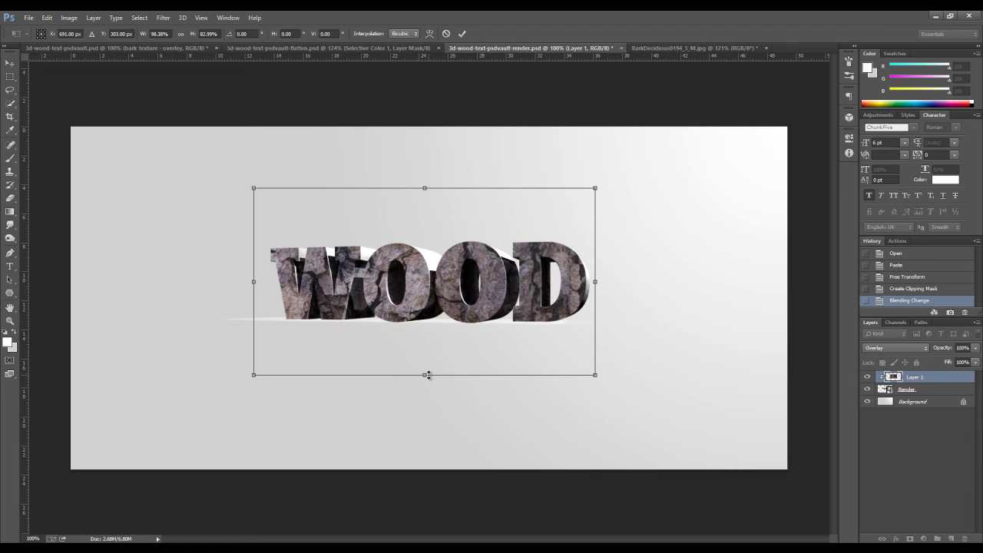
key("Return")
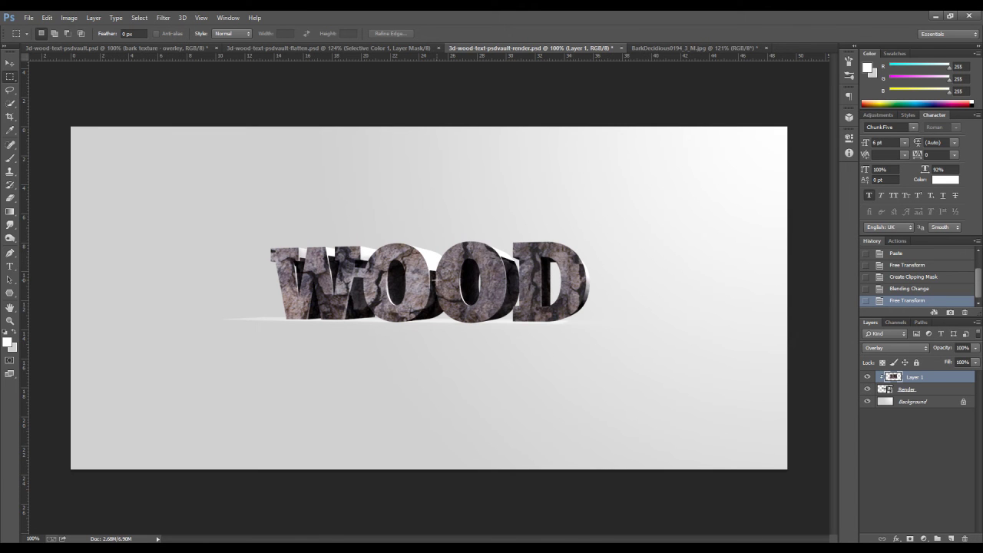
scroll(434, 280, "up", 3)
key("alt")
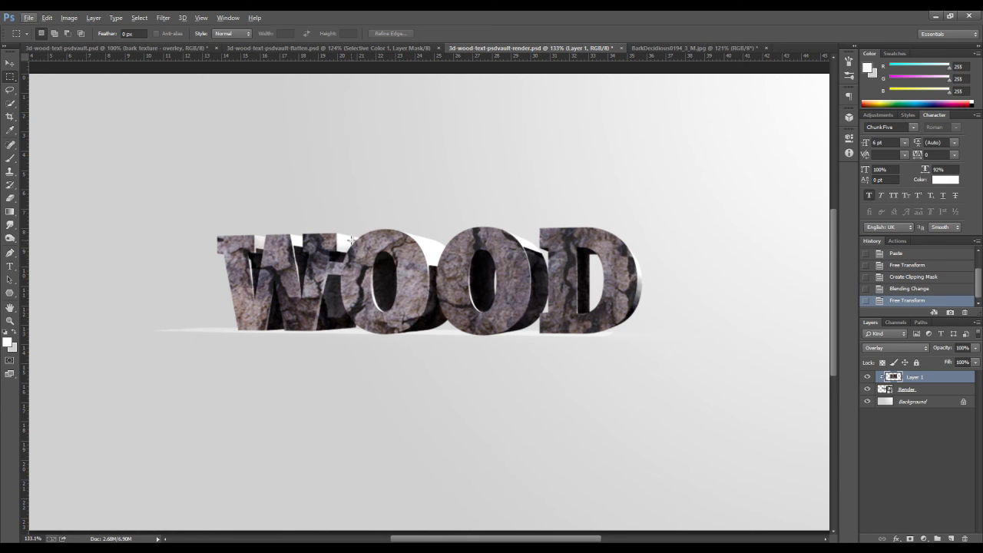
scroll(423, 237, "down", 2)
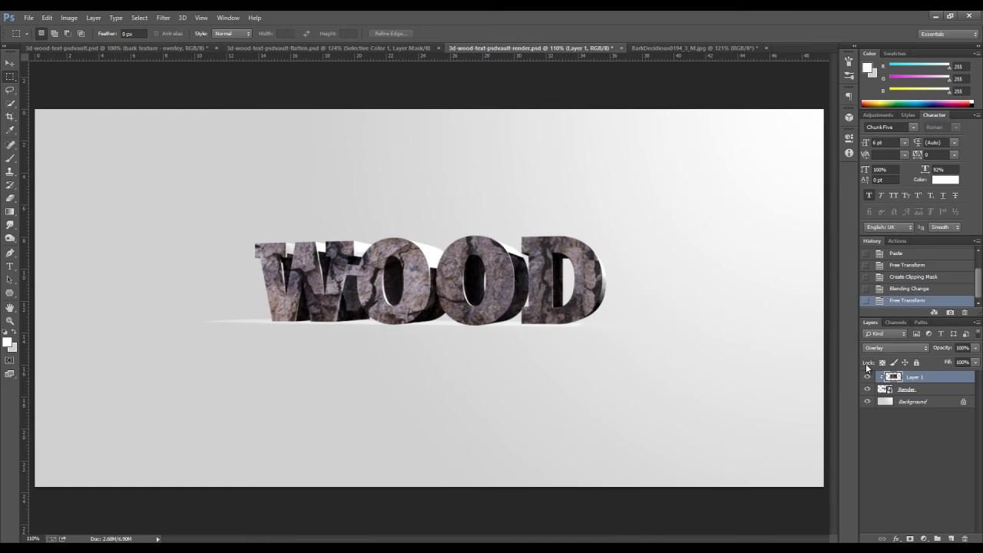
Duplicate the bark layer and clip Layer 1 copy to the WOOD letters
key("ctrl+j")
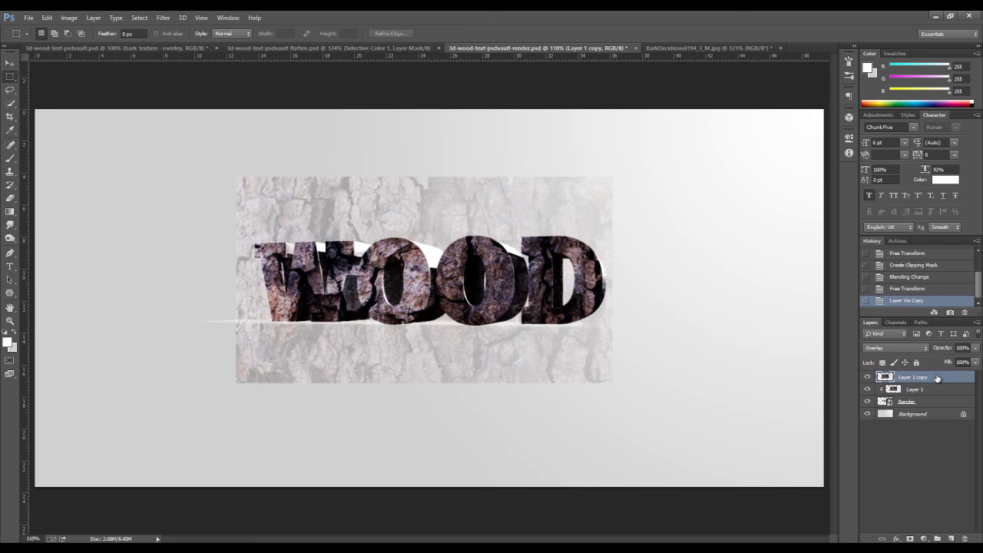
right_click(936, 378)
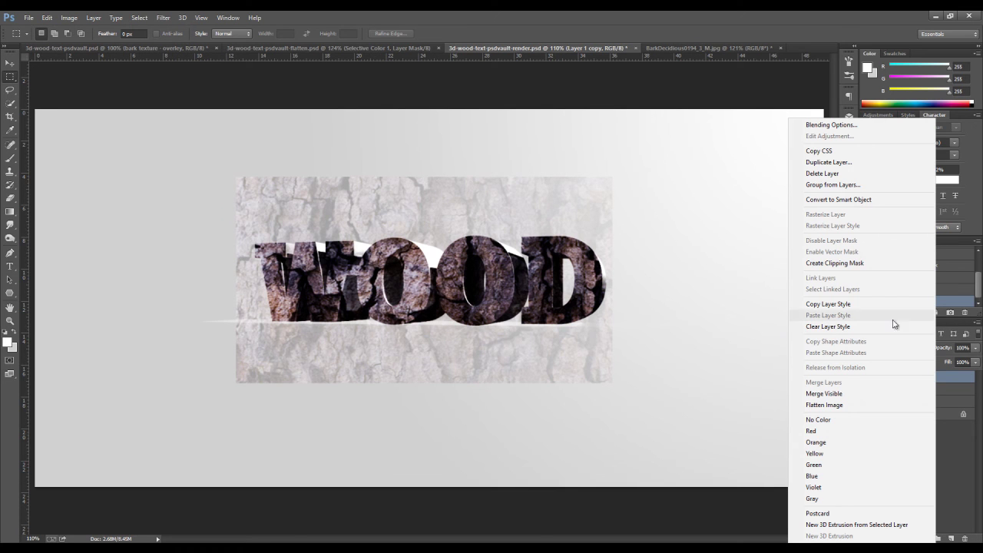
left_click(873, 265)
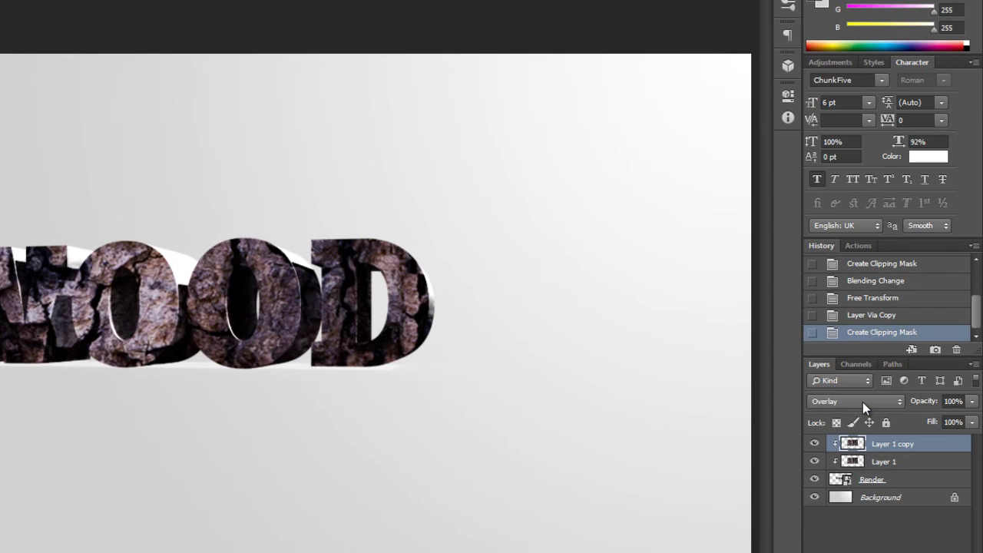
Set Layer 1 copy to Multiply blending at about 50% opacity
left_click(899, 348)
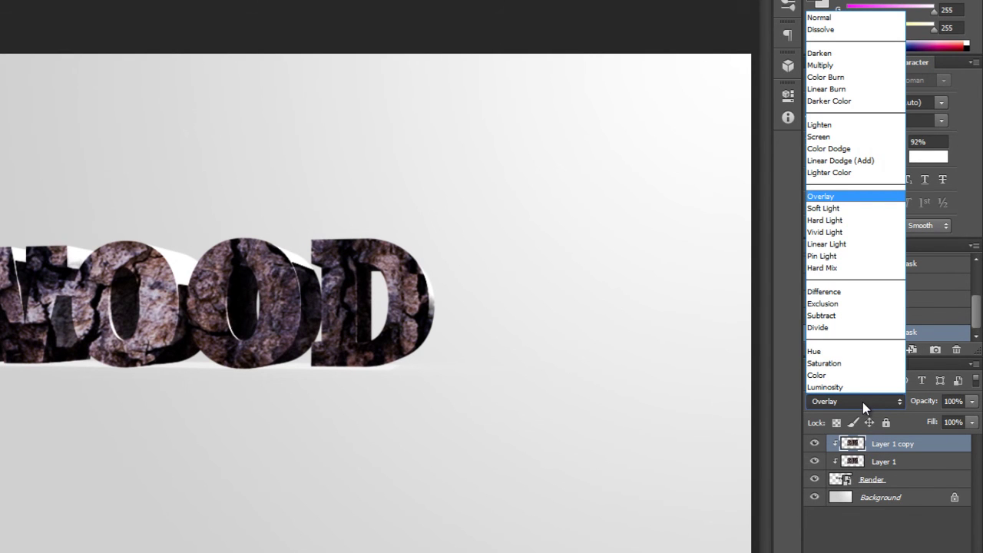
left_click(827, 65)
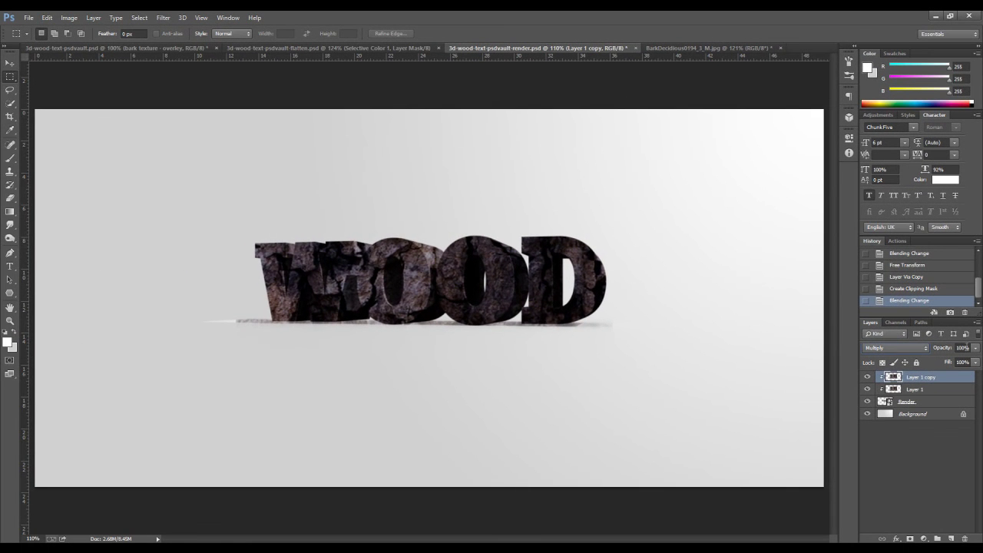
left_click(975, 348)
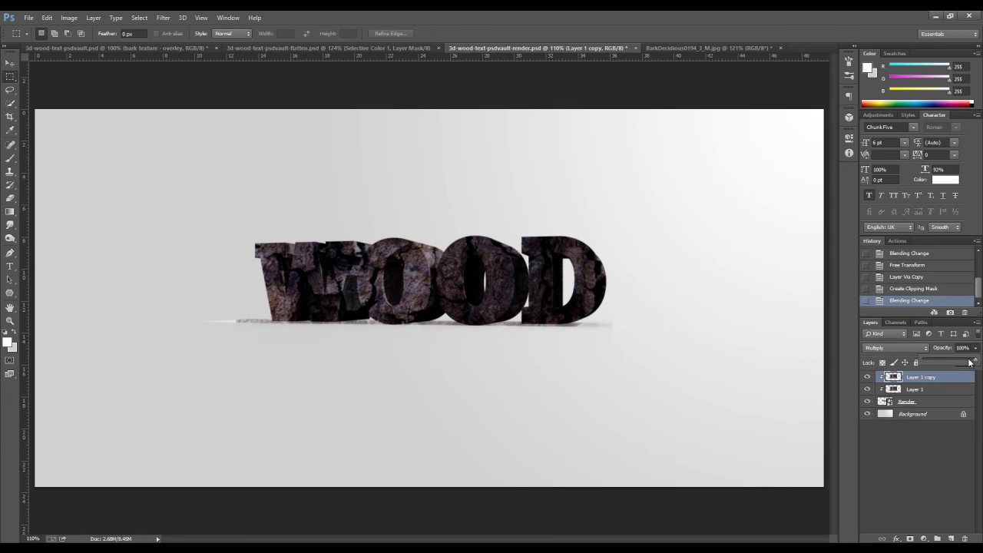
left_click_drag(969, 361, 950, 354)
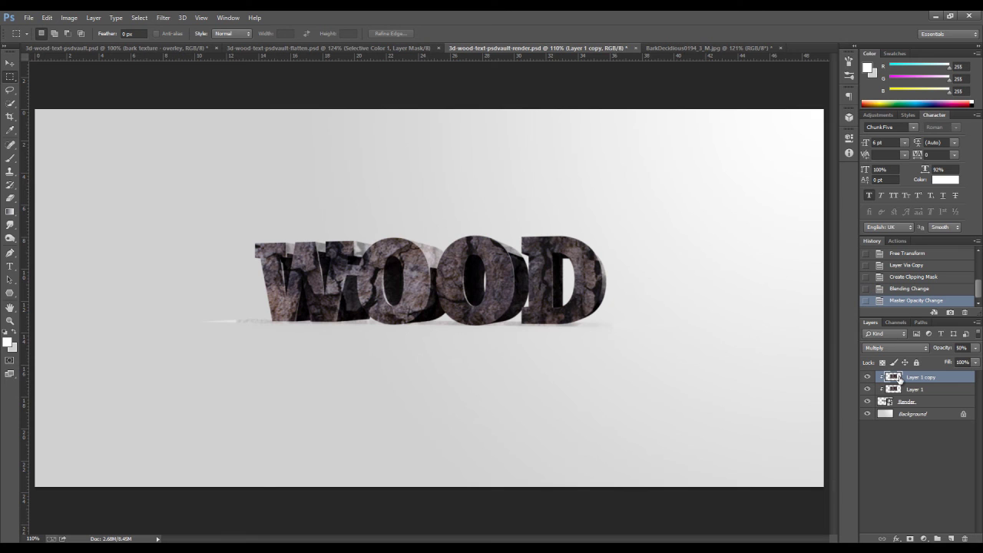
Add a layer mask to Layer 1 copy and pick the Eraser with a soft round brush
left_click(909, 539)
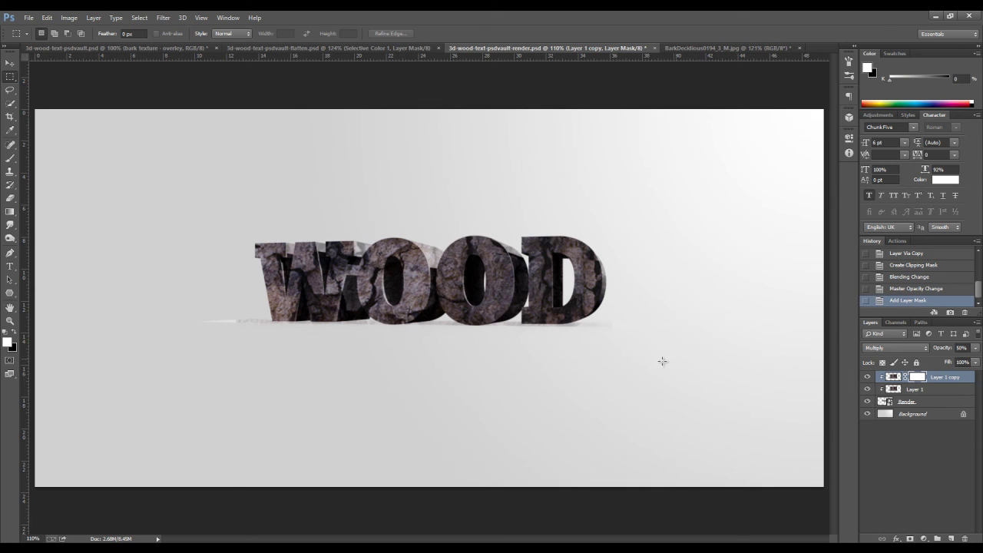
scroll(561, 349, "up", 3)
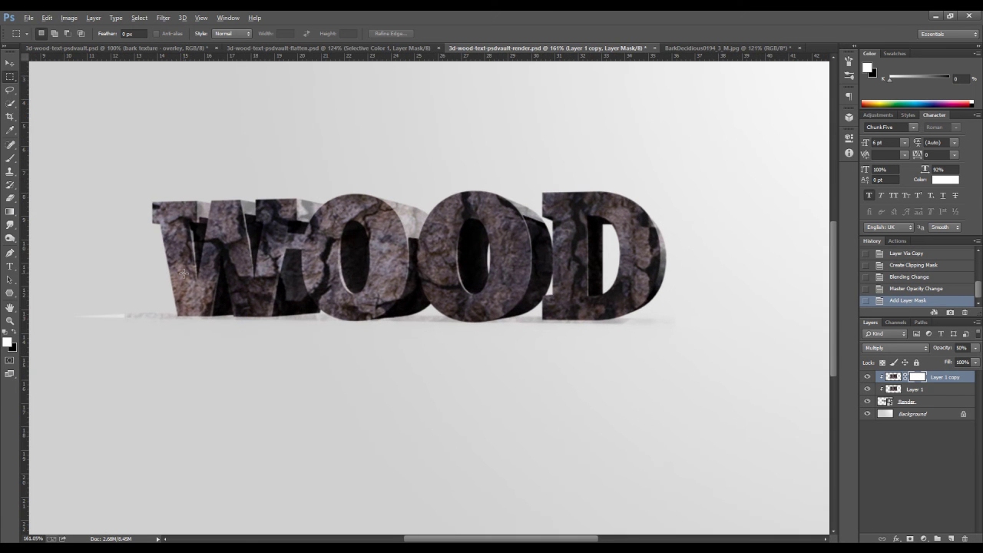
left_click(6, 200)
left_click(54, 200)
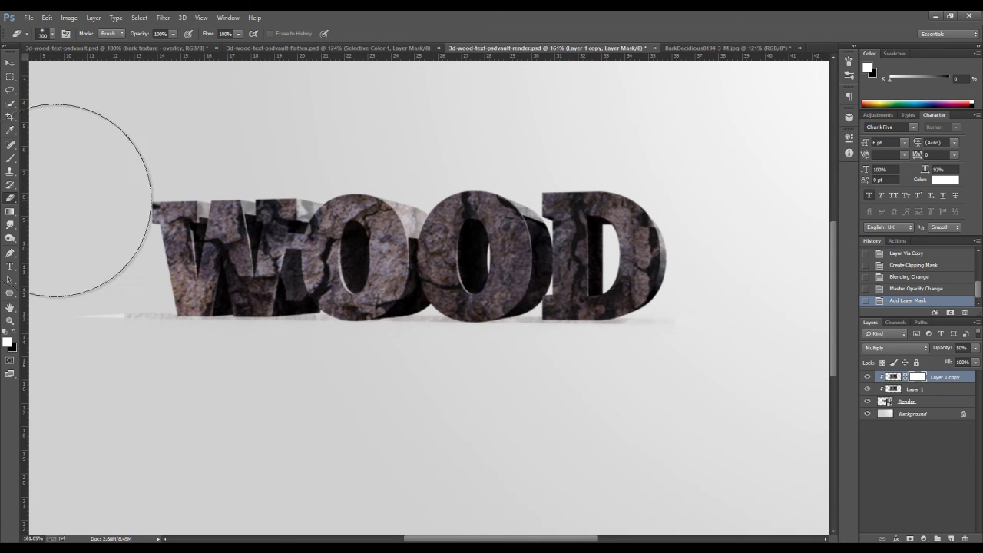
left_click(49, 34)
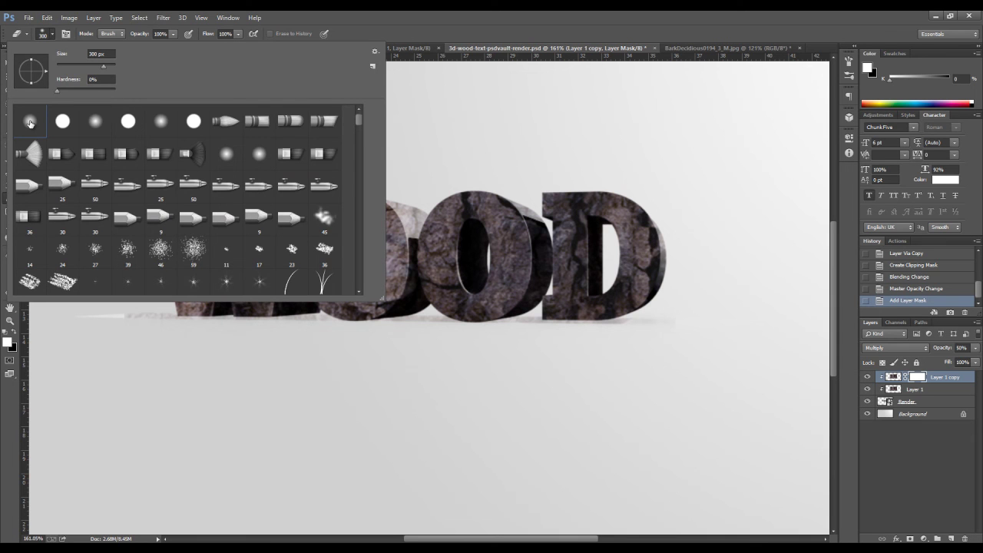
double_click(29, 123)
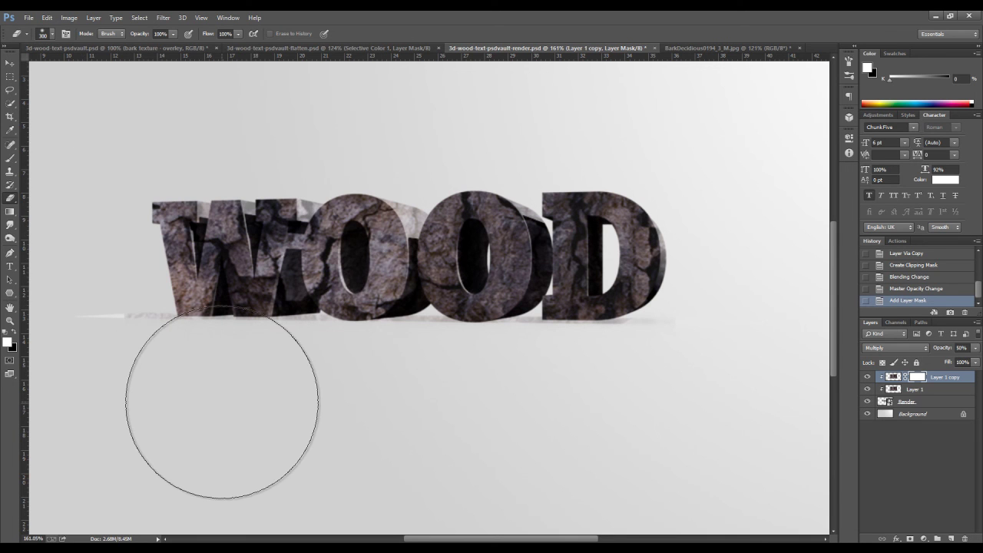
Erase the darker Multiply texture along the bottom of the W with a smaller brush
key("bracketleft")
key("bracketleft")
key("bracketleft")
mouse_move(138, 366)
left_mouse_down()
mouse_move(132, 358)
mouse_move(193, 377)
left_mouse_up()
key("bracketleft")
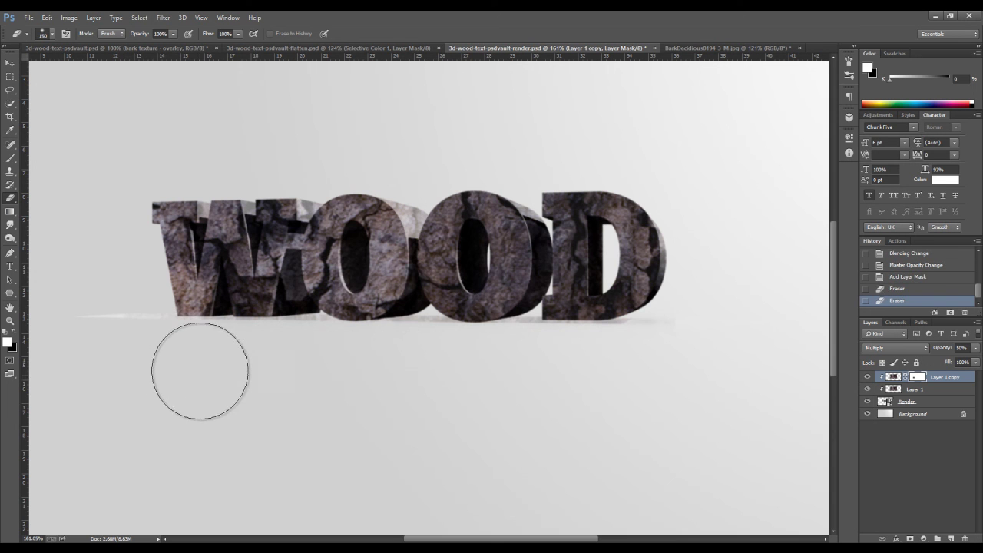